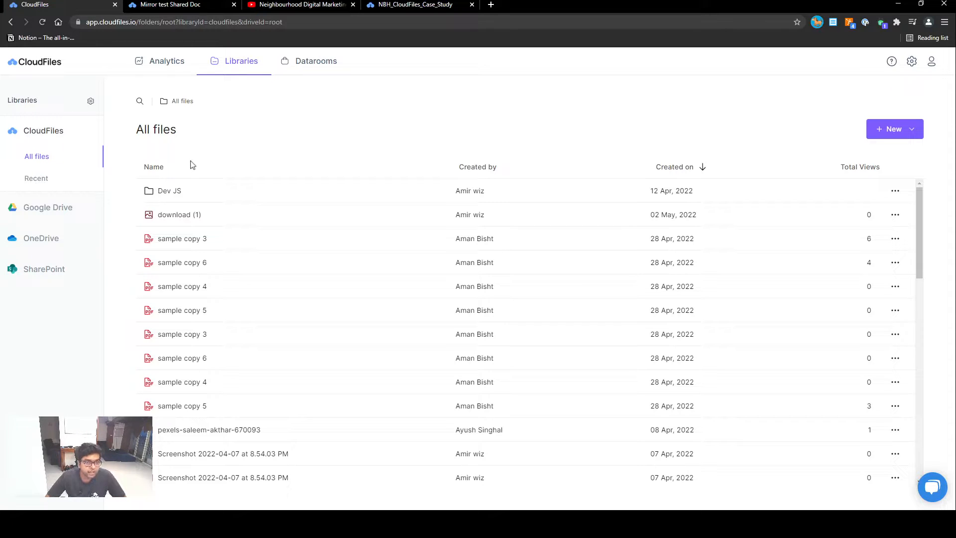
- Connect a Google Drive account as a library, choosing the account and allowing CloudFiles access
click(91, 101)
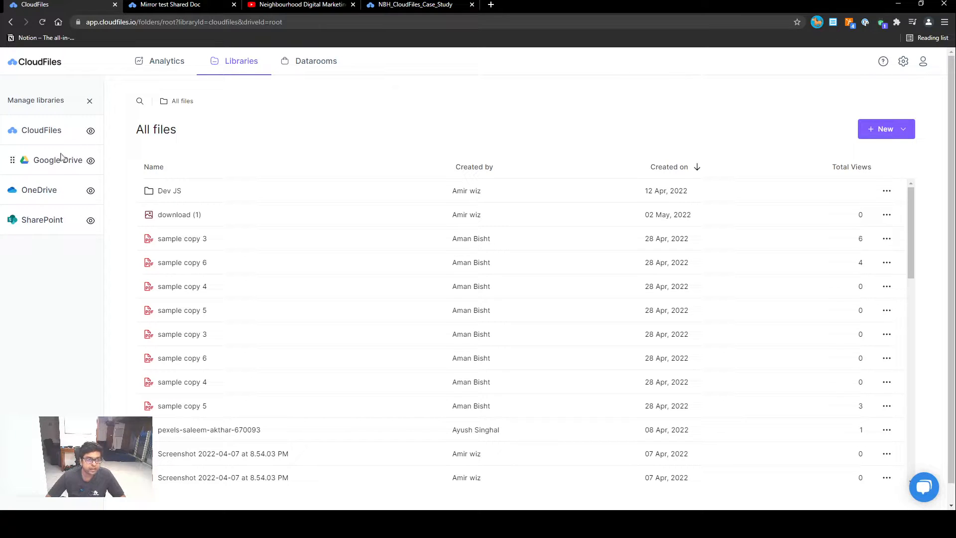
click(90, 103)
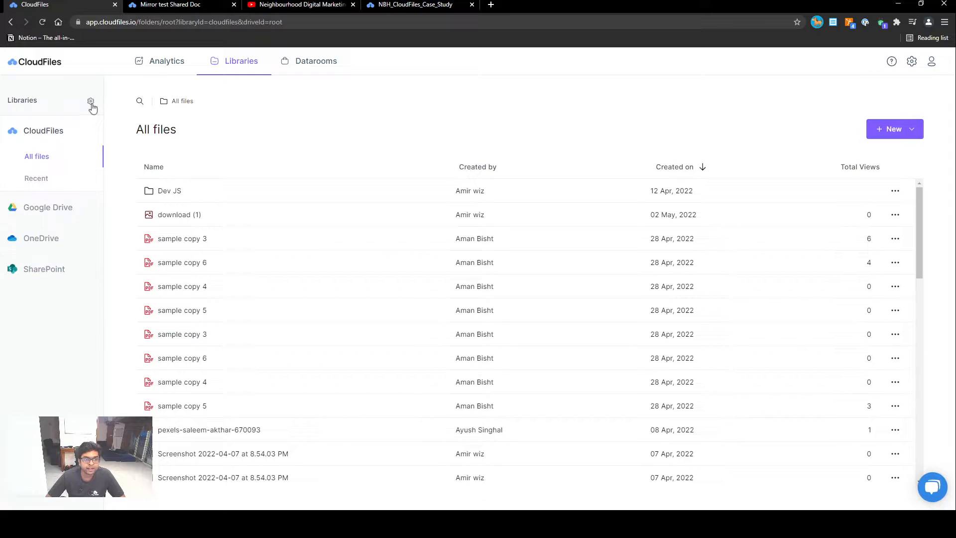
click(49, 210)
click(94, 256)
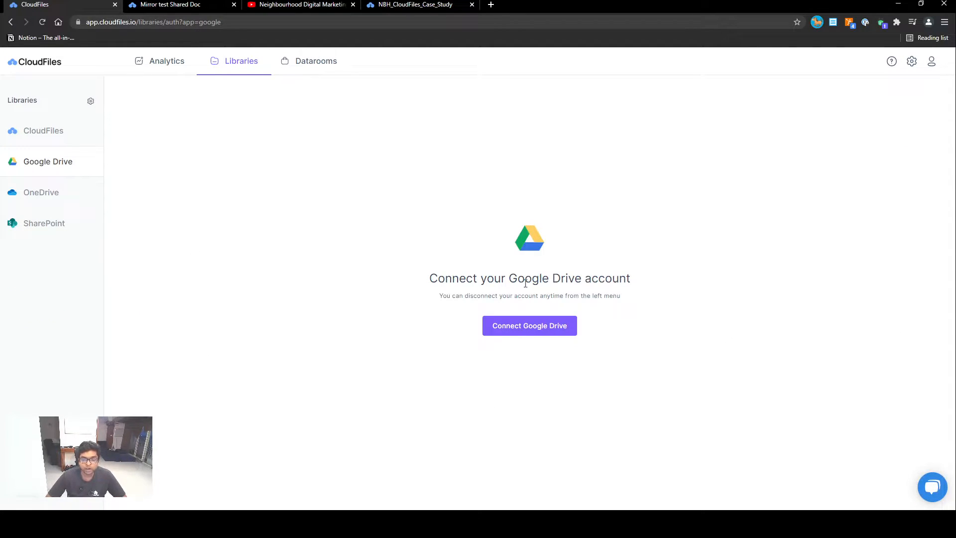
click(528, 333)
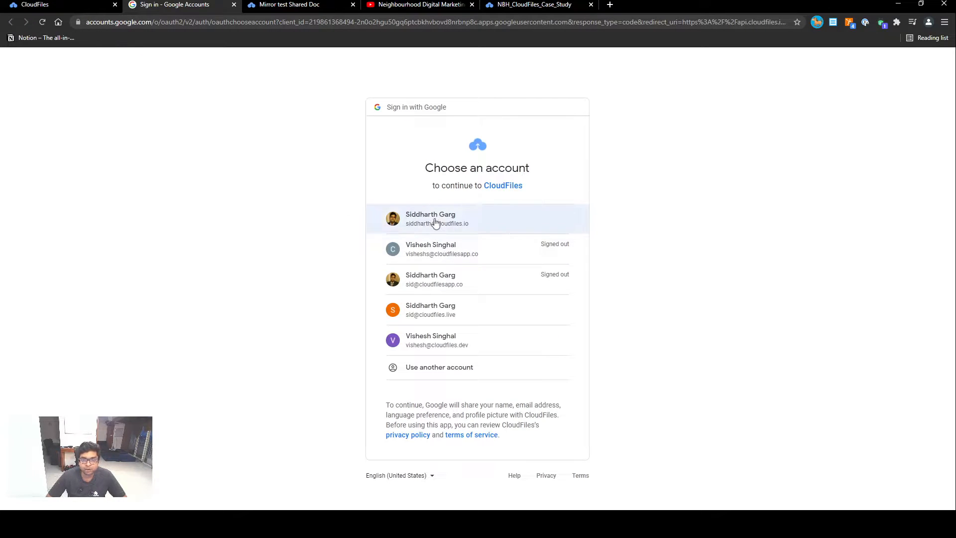
click(448, 219)
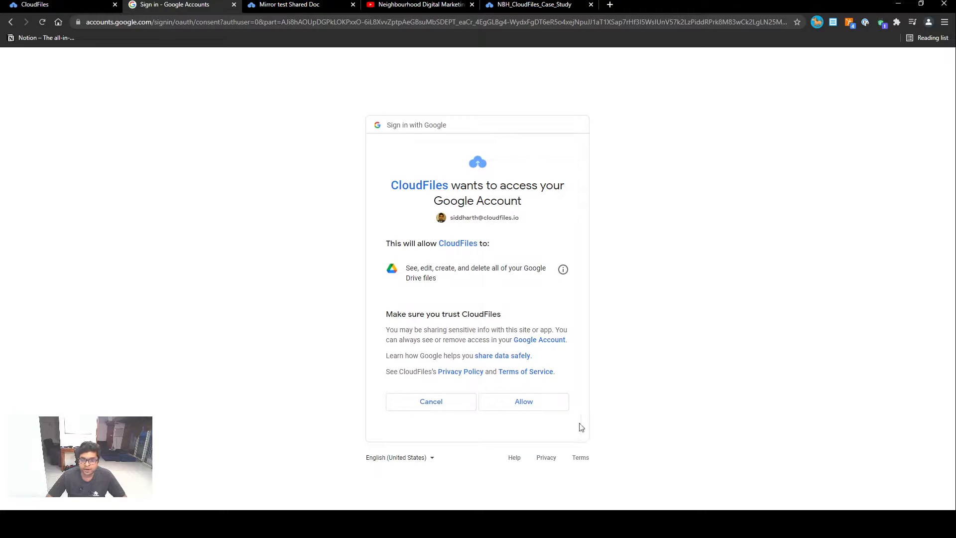
click(528, 400)
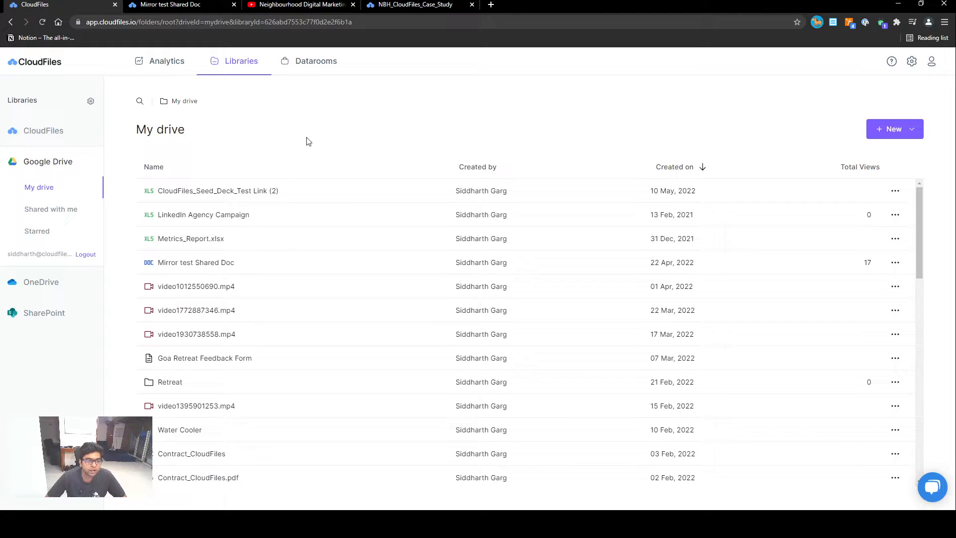
- Create a new dataroom named Service Dataroom with the description Description
click(331, 62)
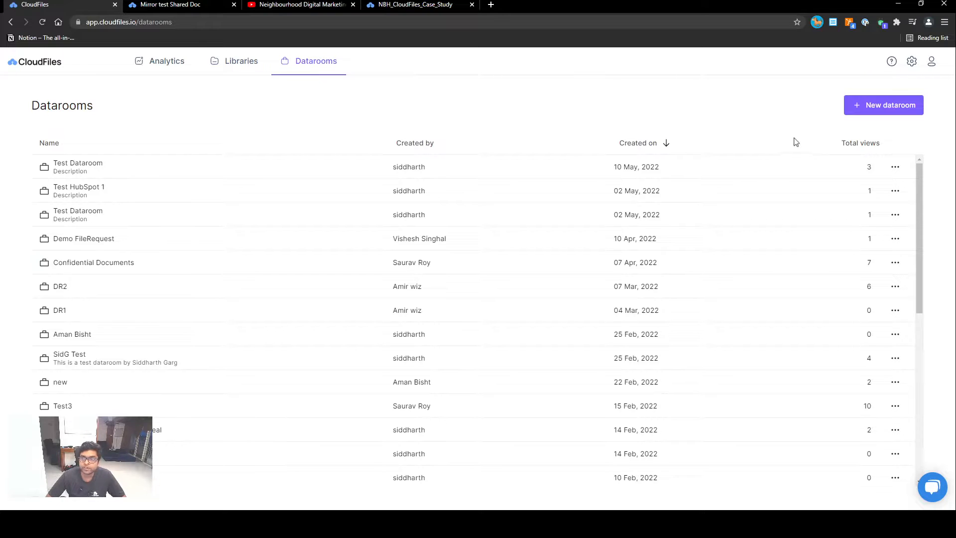
click(883, 105)
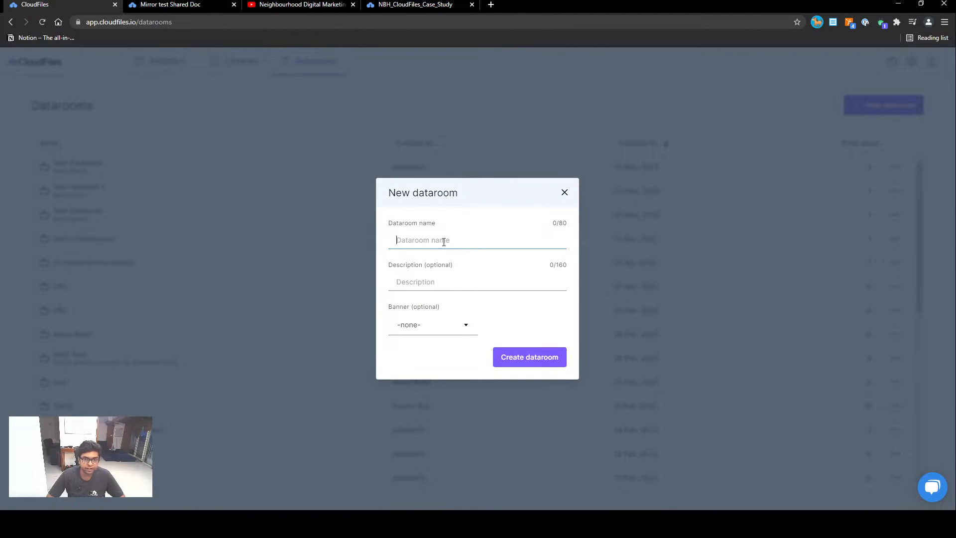
text(Service D)
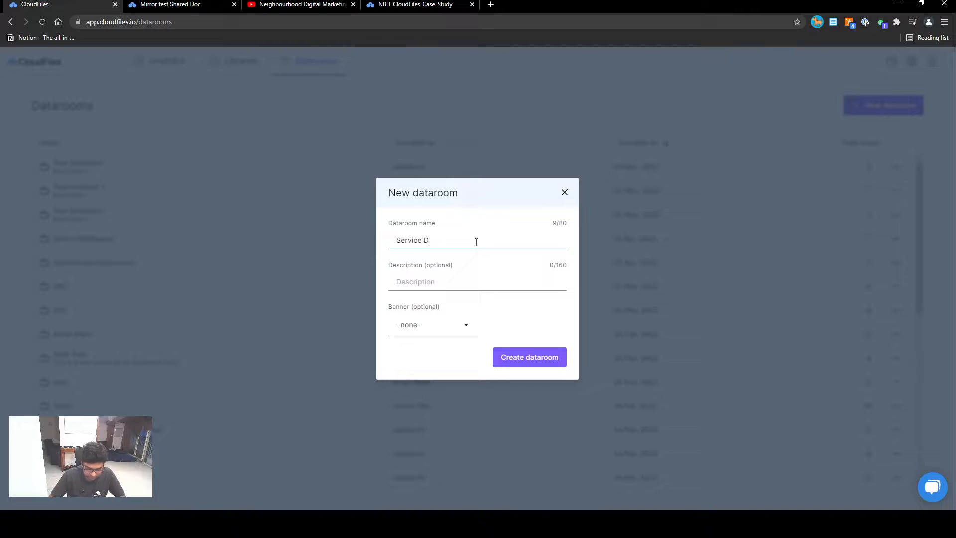
text(ataroom)
key(Tab)
text(Des)
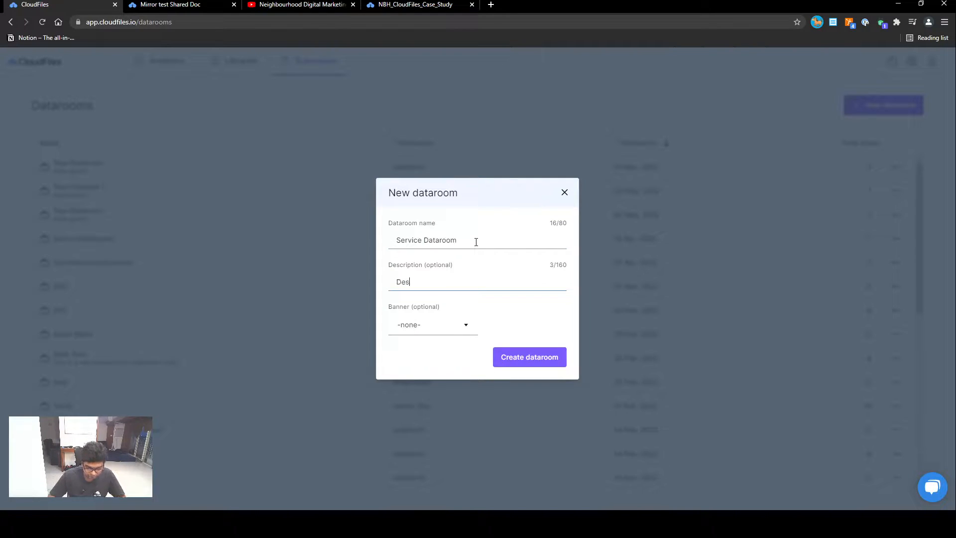
text(cription)
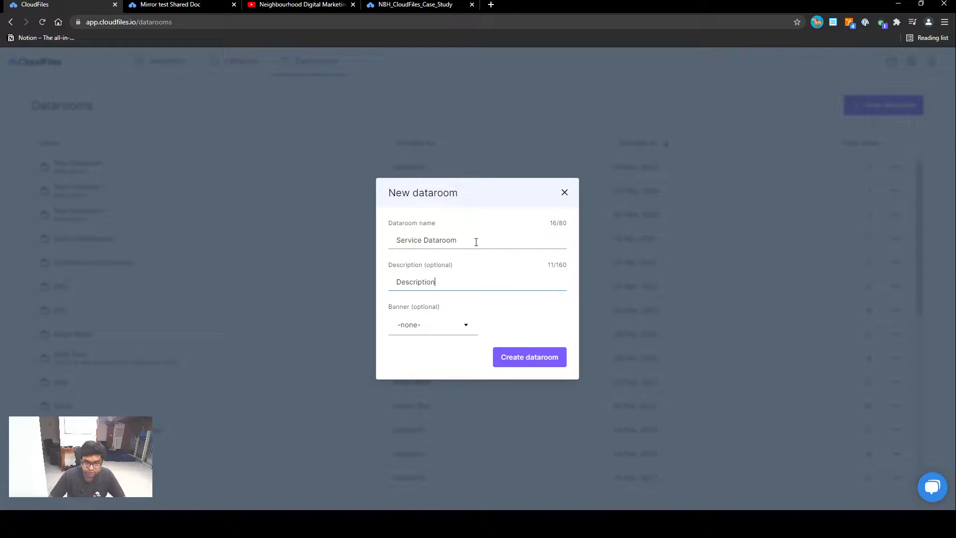
click(436, 332)
click(415, 371)
click(503, 366)
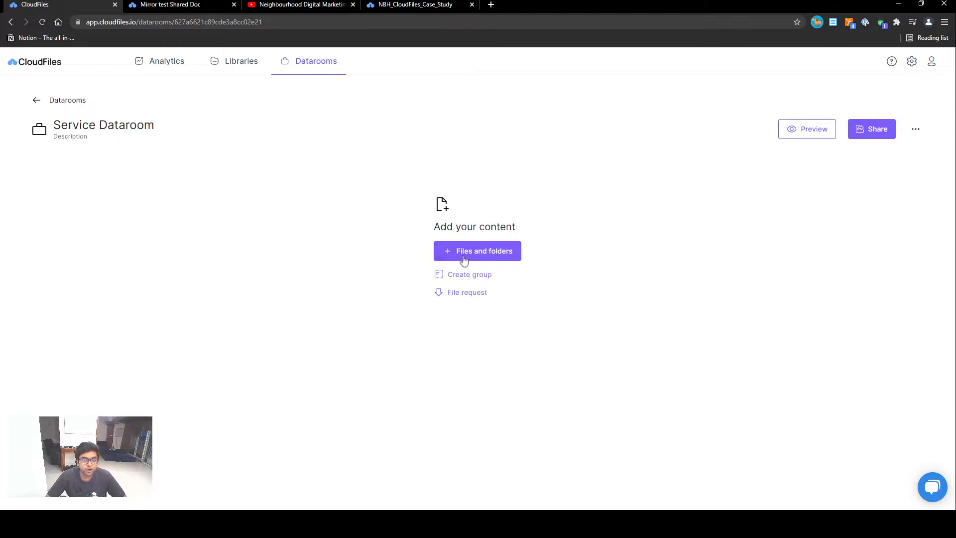
- Add the folders new F and Amir test and the files sample copy 4, CloudFiles_Seed_Deck and sample to the dataroom
click(499, 254)
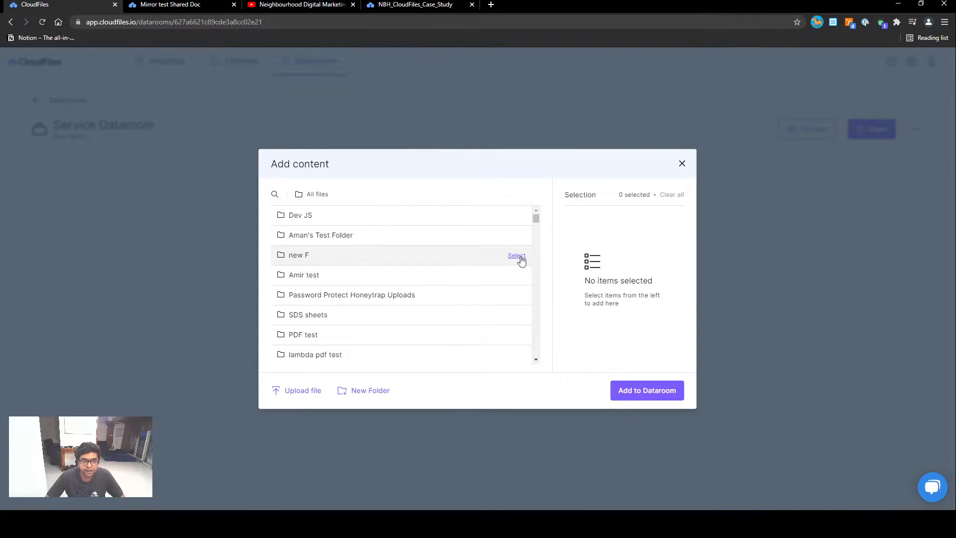
click(518, 257)
click(516, 275)
scroll(471, 337, down, 10)
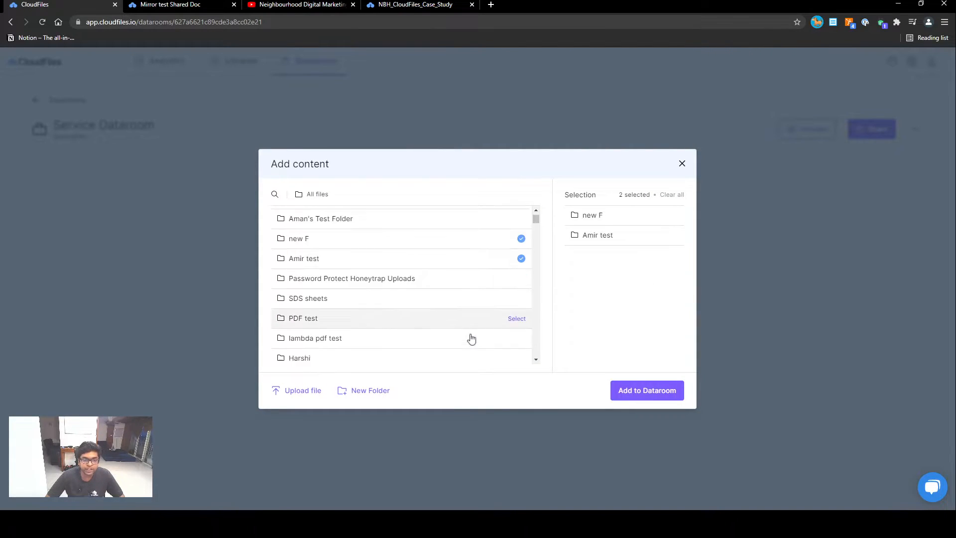
click(522, 313)
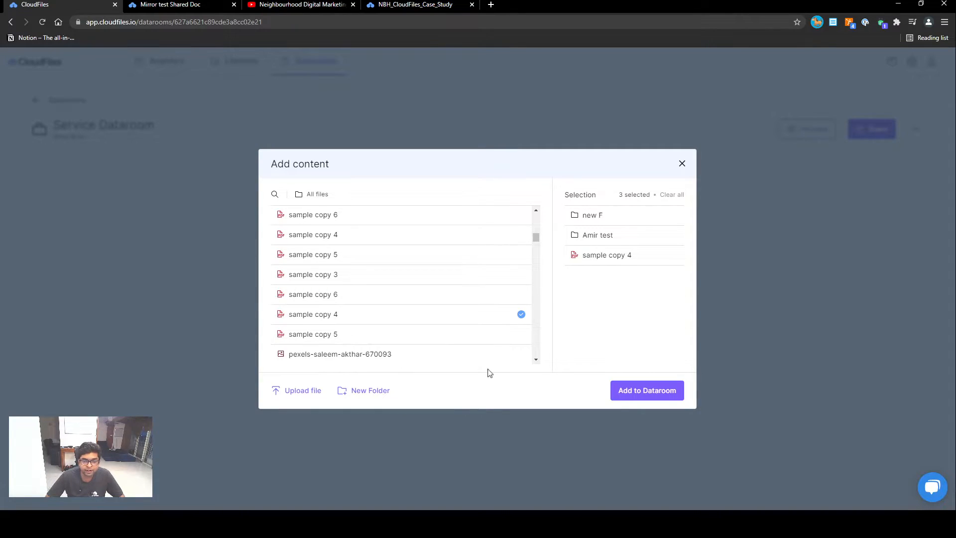
scroll(469, 327, down, 5)
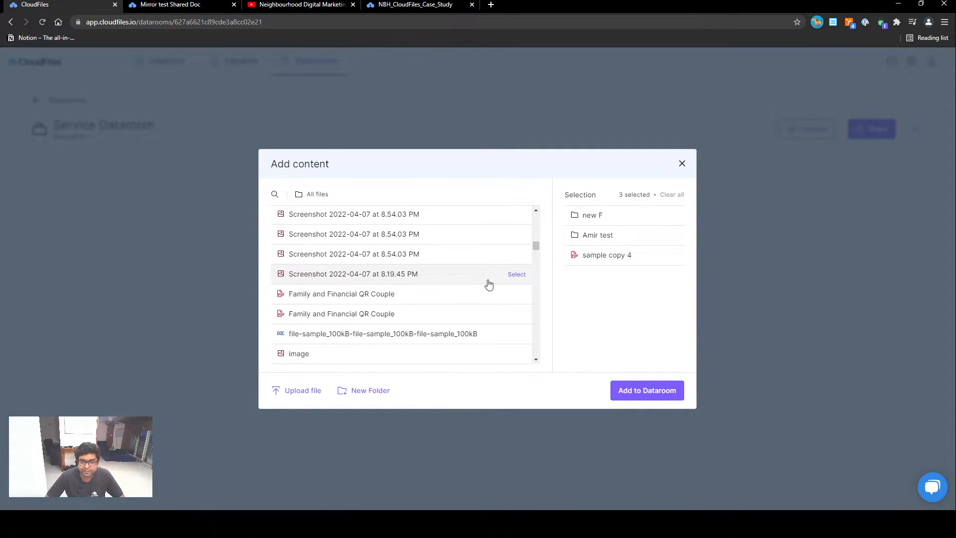
scroll(524, 321, down, 3)
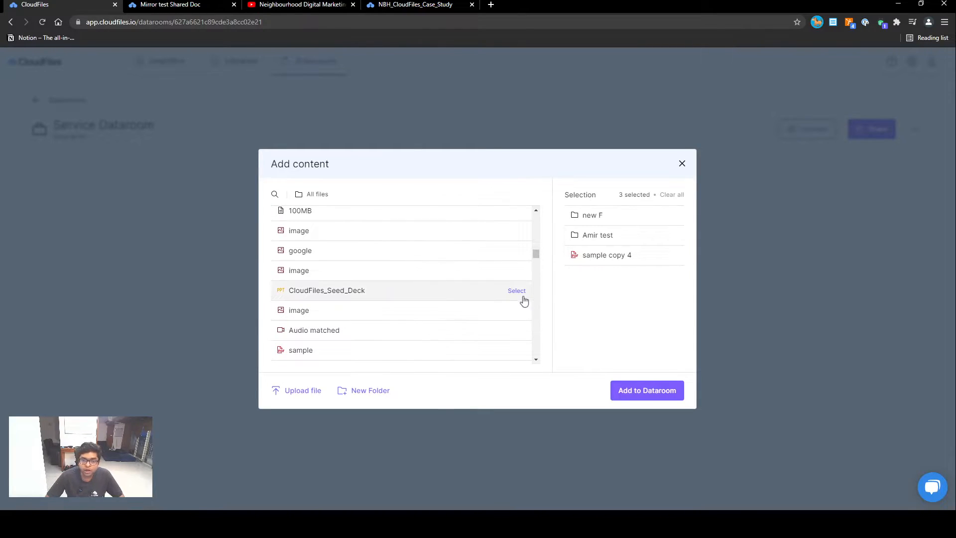
click(517, 294)
scroll(442, 310, down, 2)
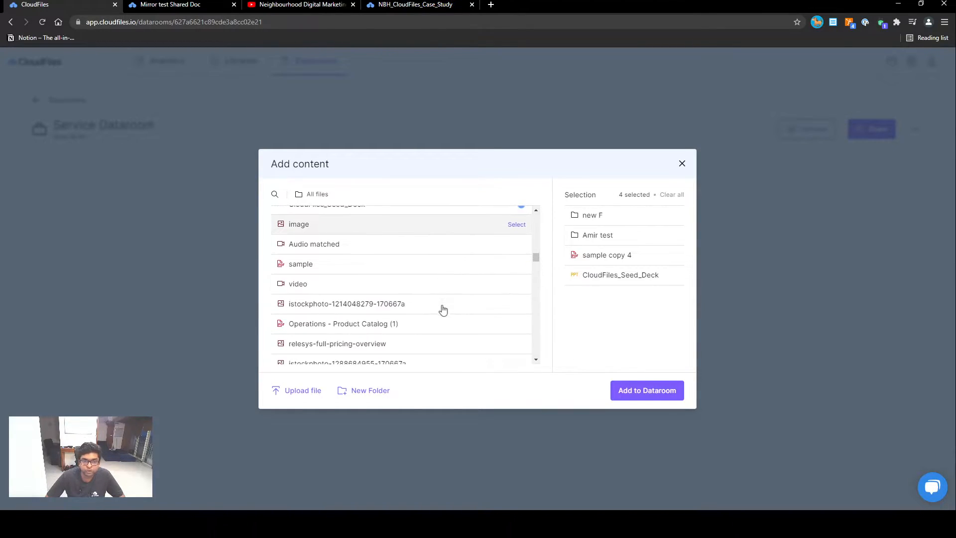
click(516, 264)
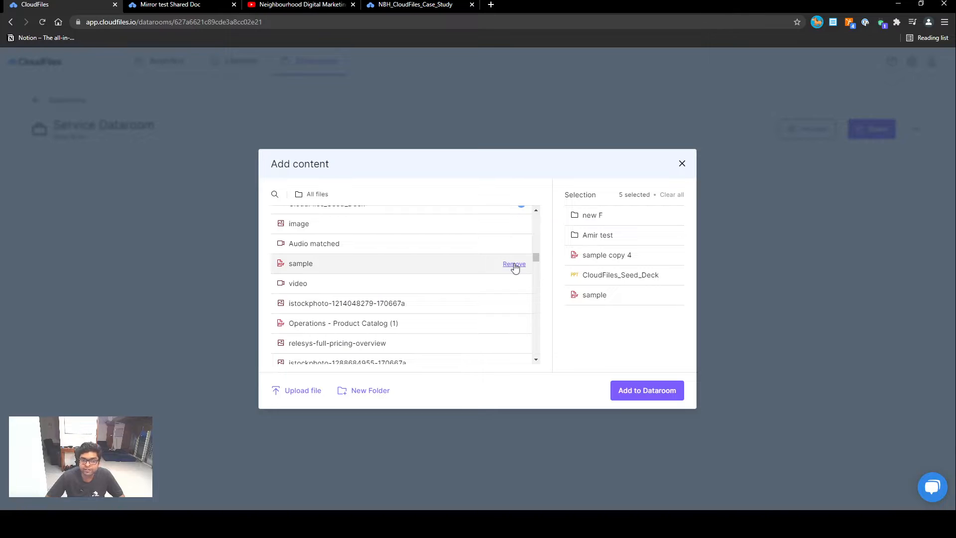
click(656, 390)
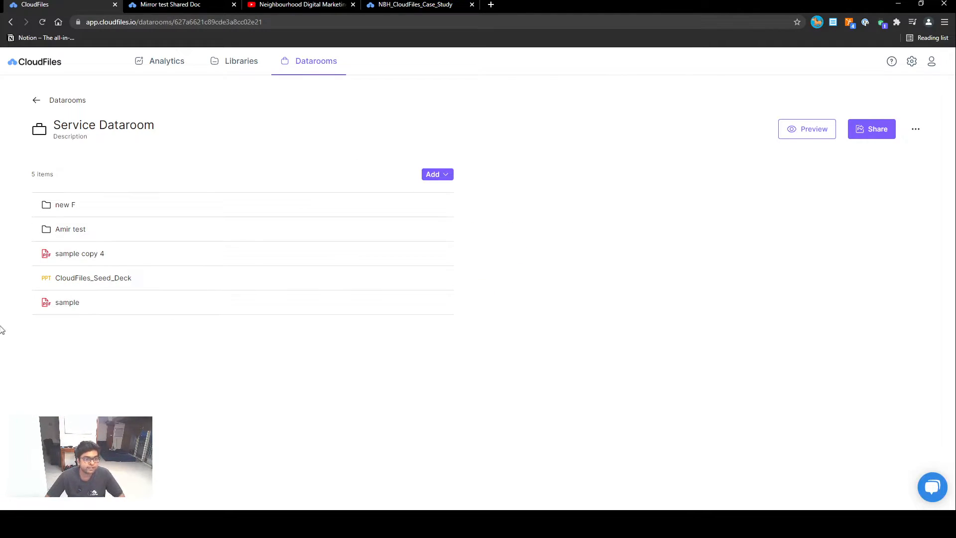
- Add a group named Group 1 to the dataroom
click(441, 175)
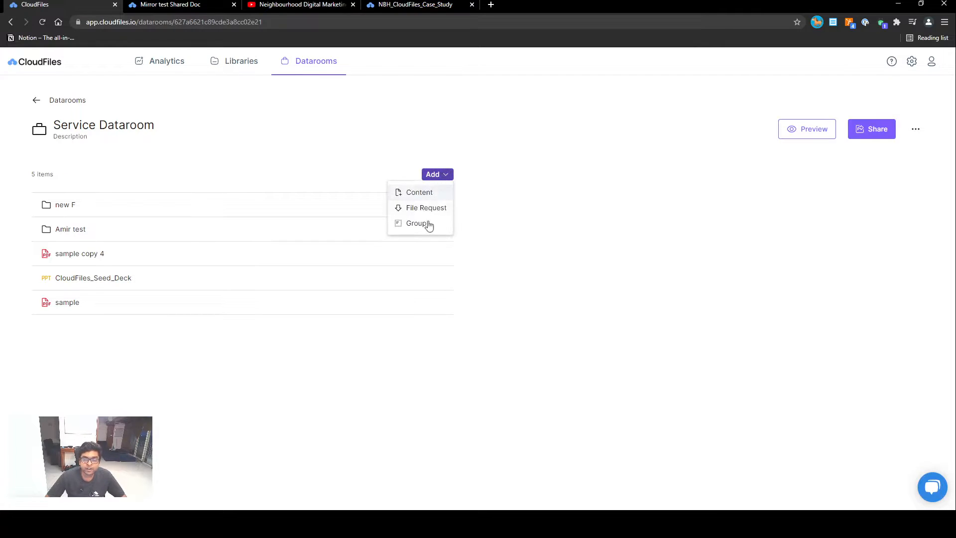
click(414, 224)
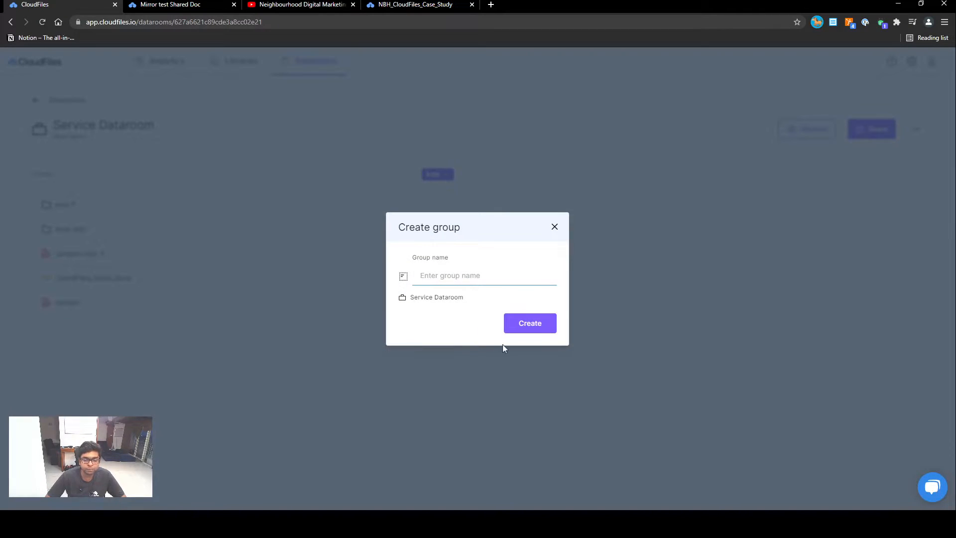
text(Group 1)
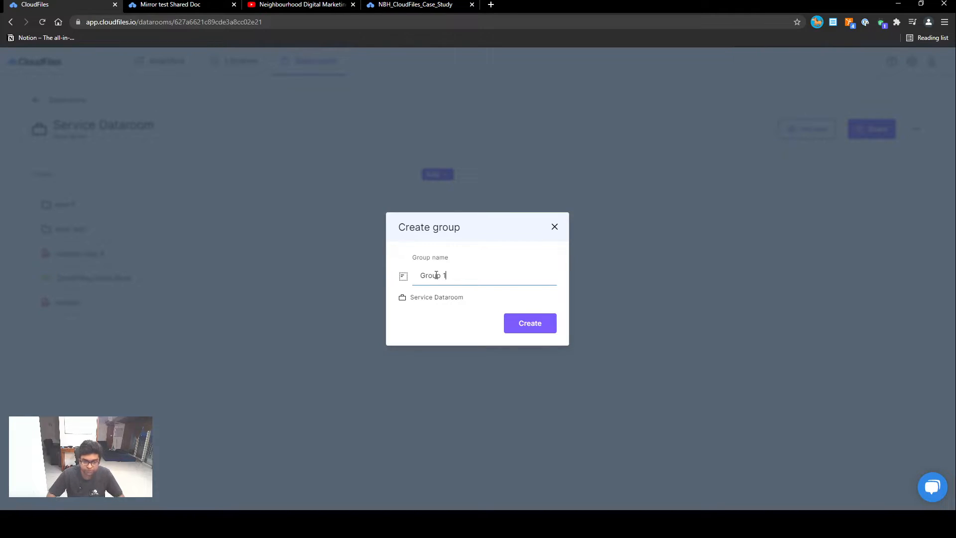
click(532, 328)
- Add a second group named Group 2 to the dataroom
click(434, 174)
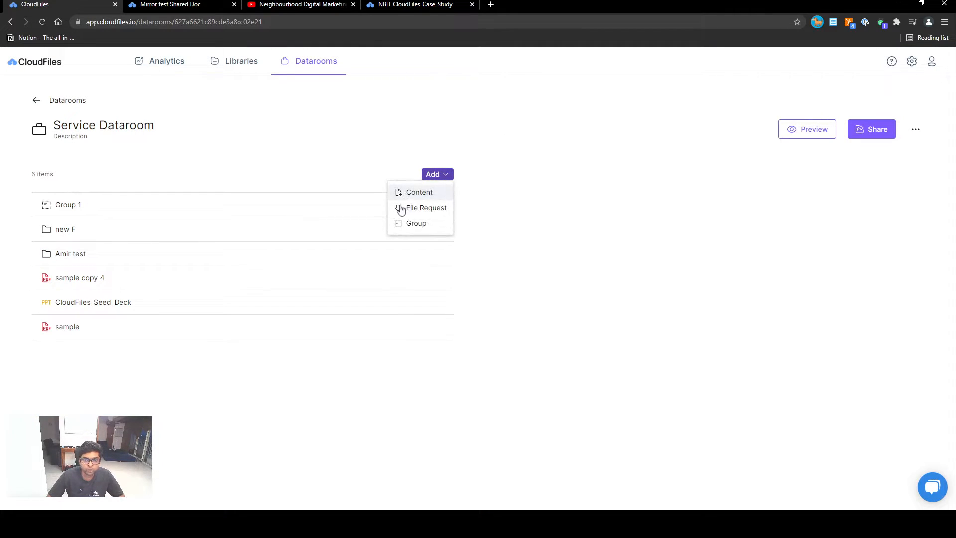
click(398, 222)
text(Group 2)
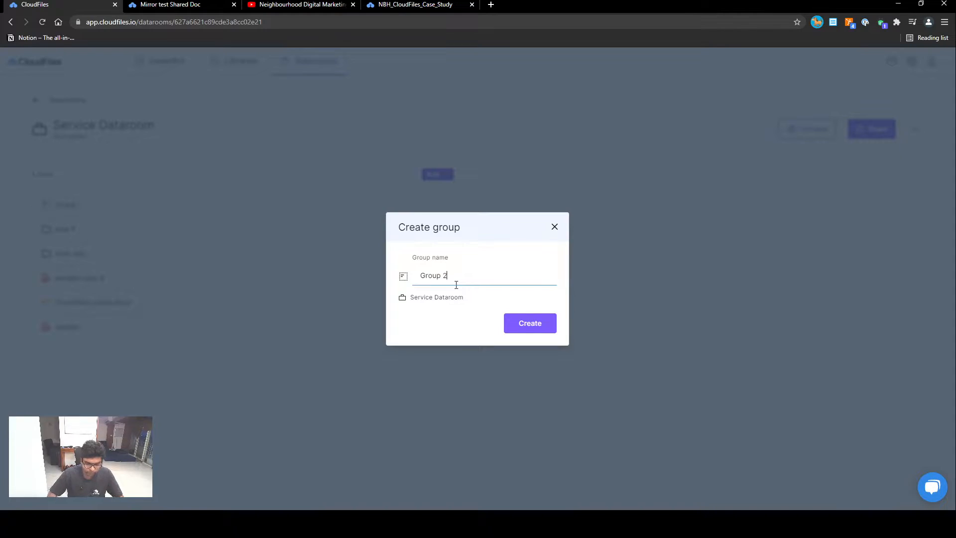
key(Return)
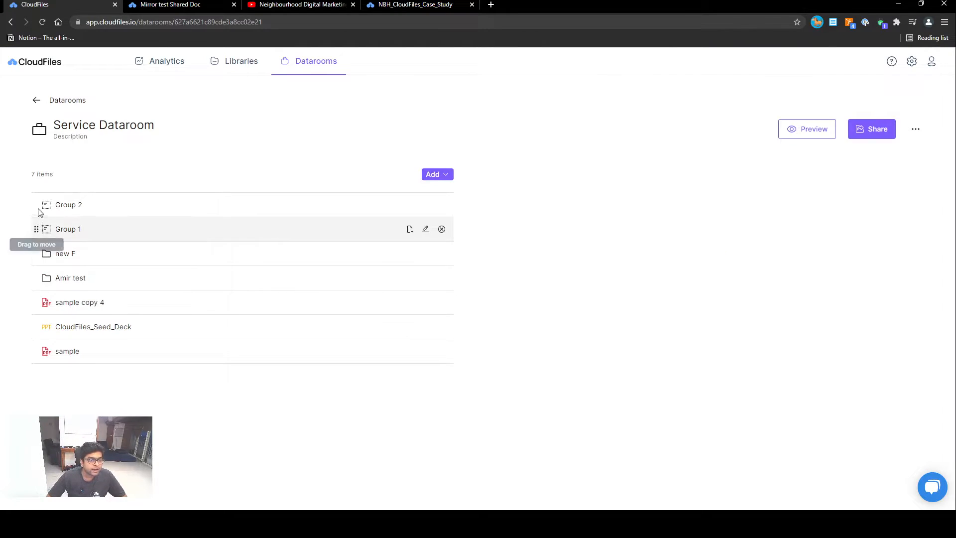
- Order Group 1 above Group 2, move Amir test, new F and sample into Group 1 and CloudFiles_Seed_Deck into Group 2
drag(36, 204, 34, 243)
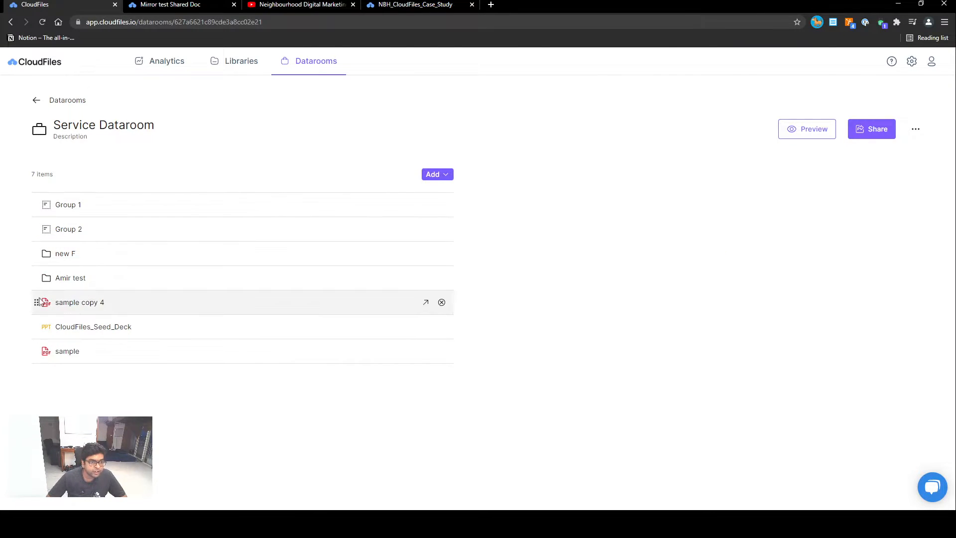
drag(35, 278, 57, 211)
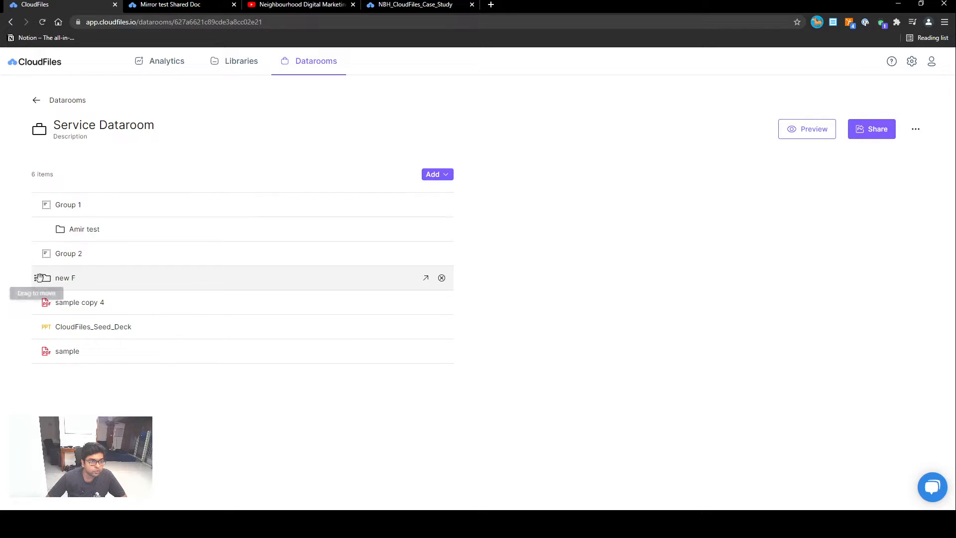
drag(35, 277, 54, 244)
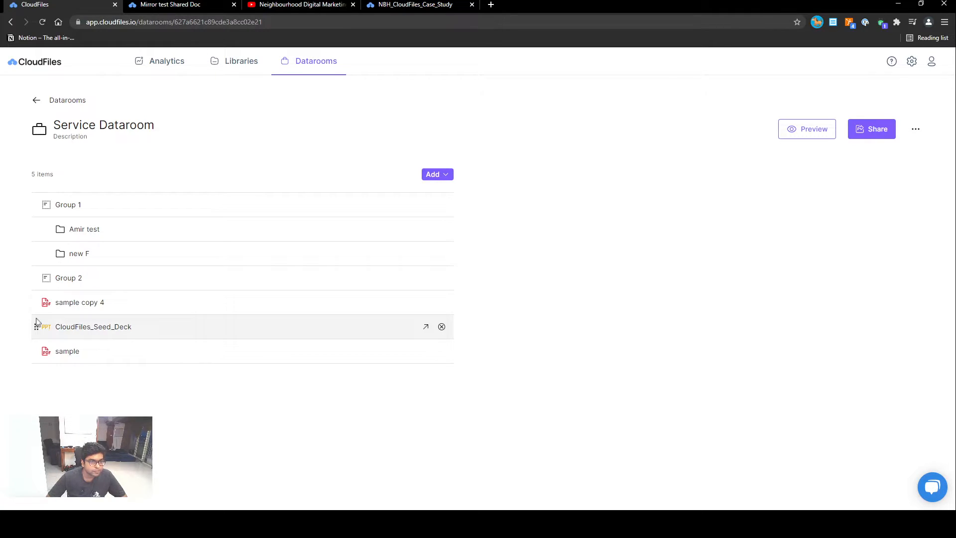
drag(34, 324, 56, 290)
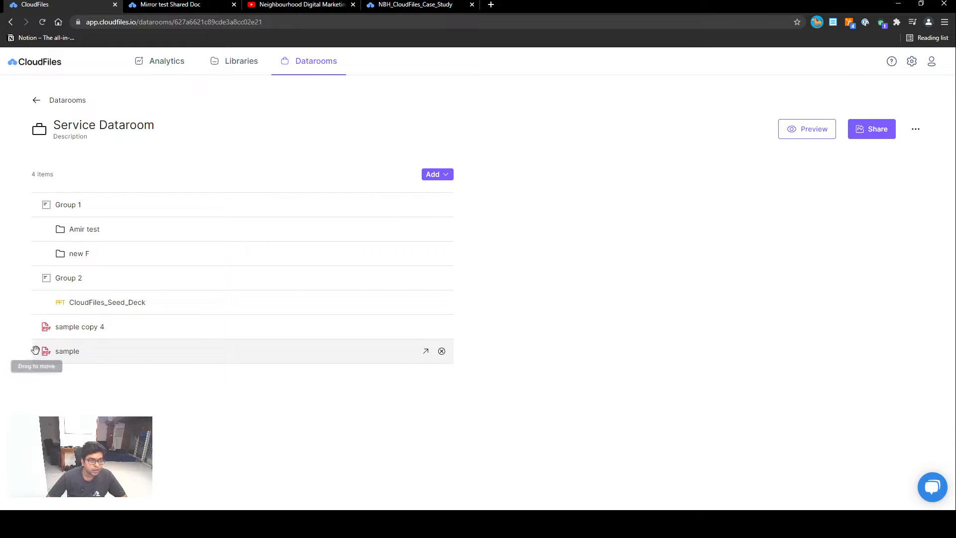
drag(36, 351, 58, 277)
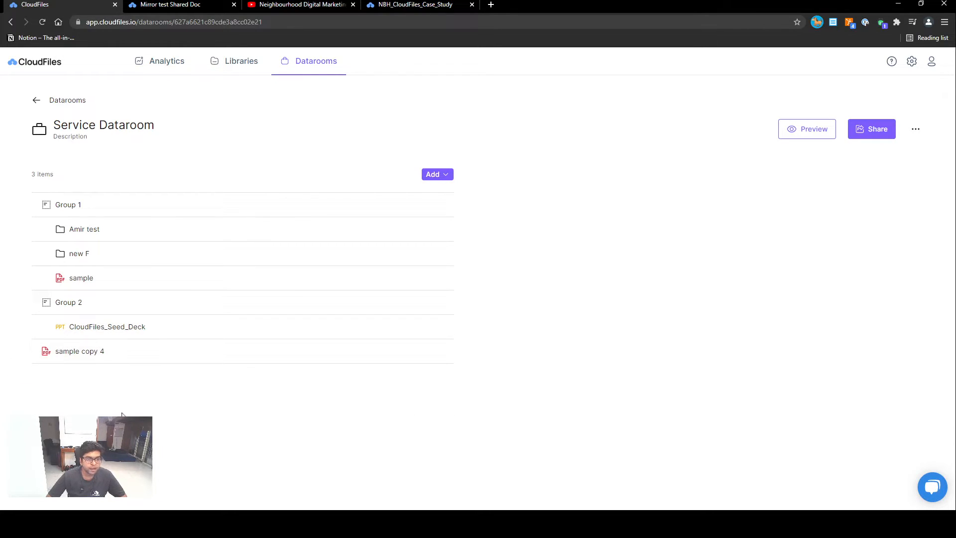
- Create a share link named Test for the Service Dataroom
click(871, 132)
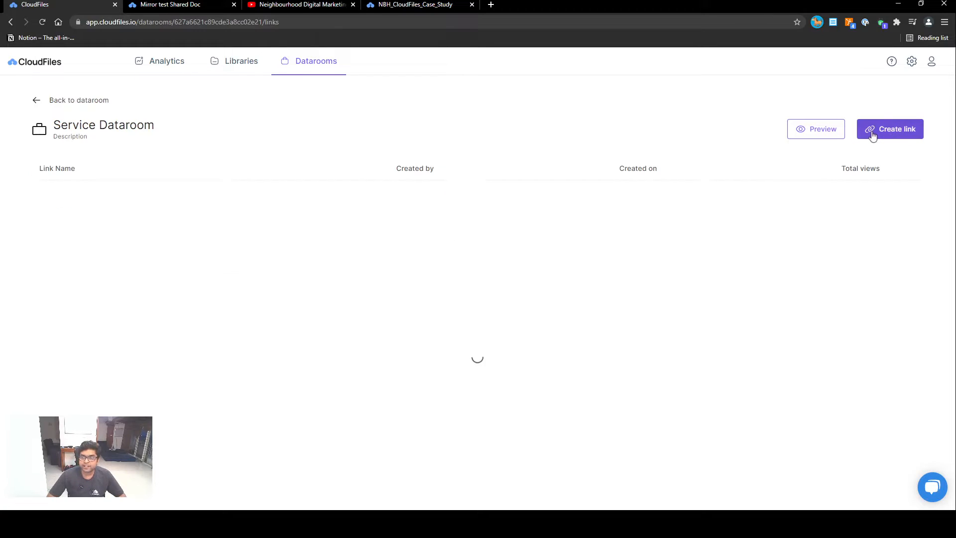
click(488, 291)
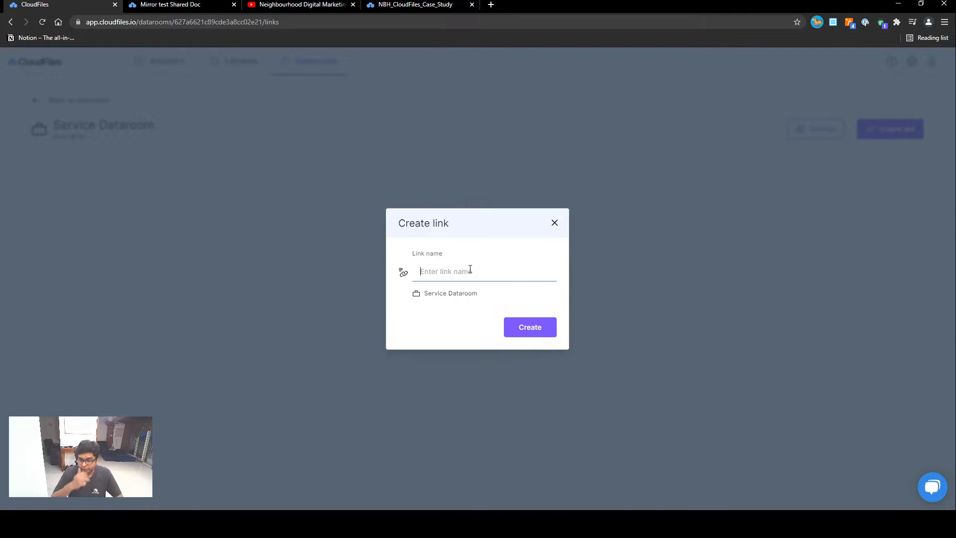
text(Test)
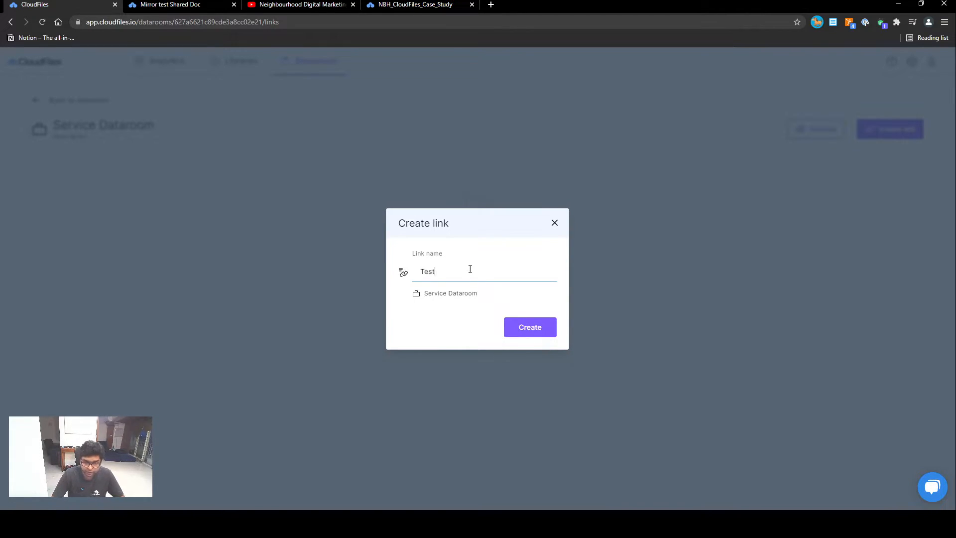
click(542, 338)
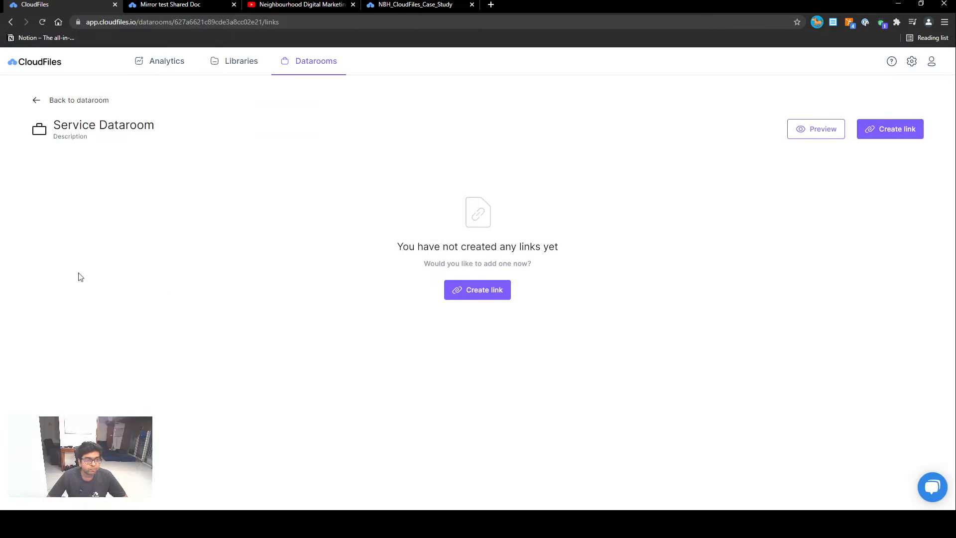
- Copy the Test share link, open it in a new browser tab, and switch the shared dataroom view to light theme
click(92, 195)
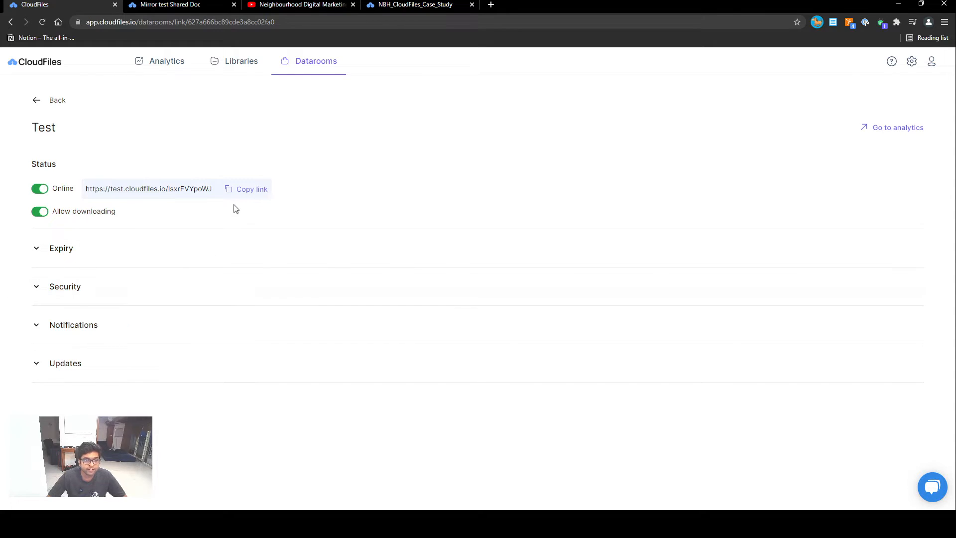
click(247, 188)
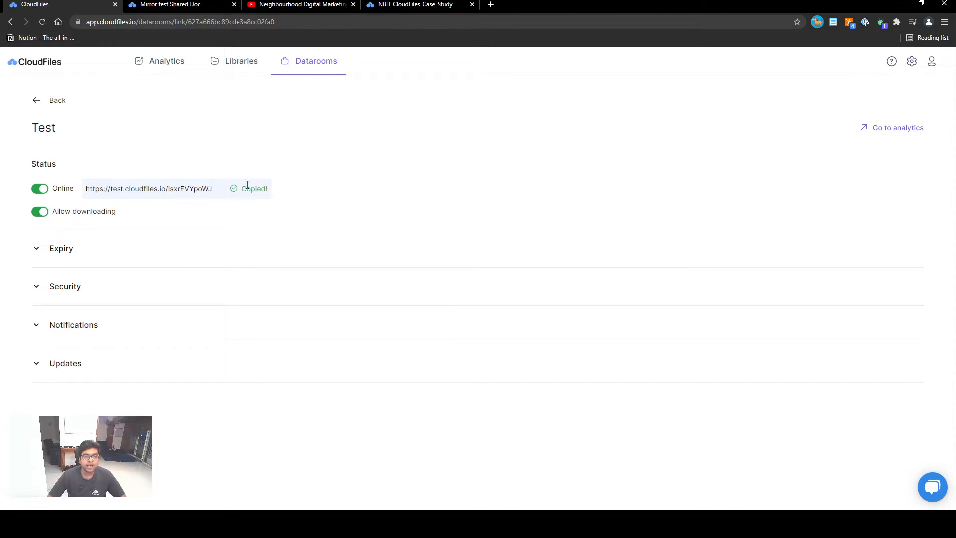
click(490, 5)
key(ctrl+v)
key(Return)
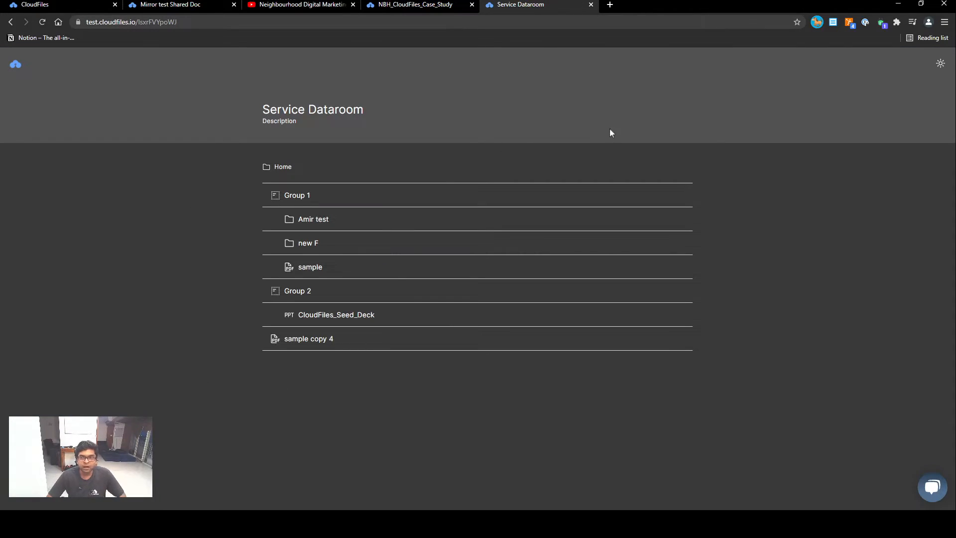
click(941, 65)
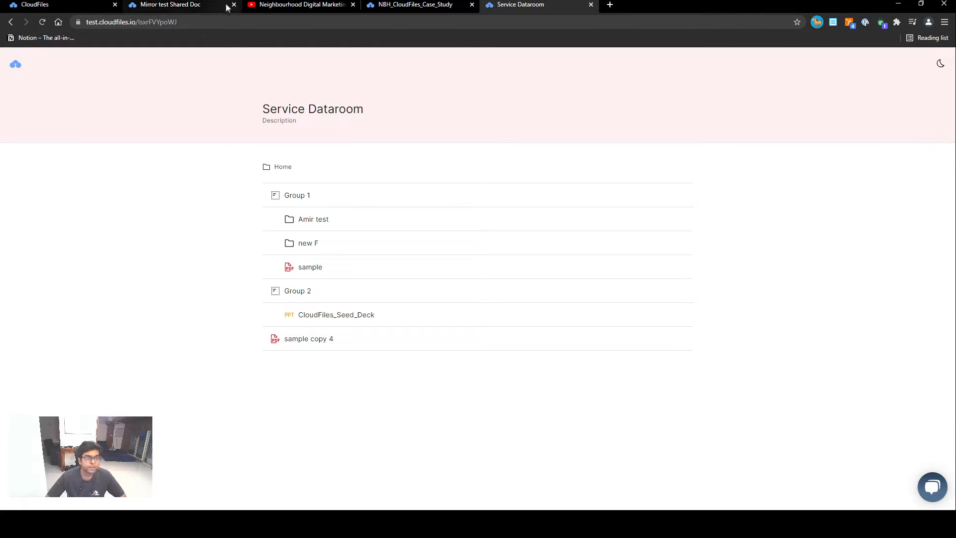
click(173, 3)
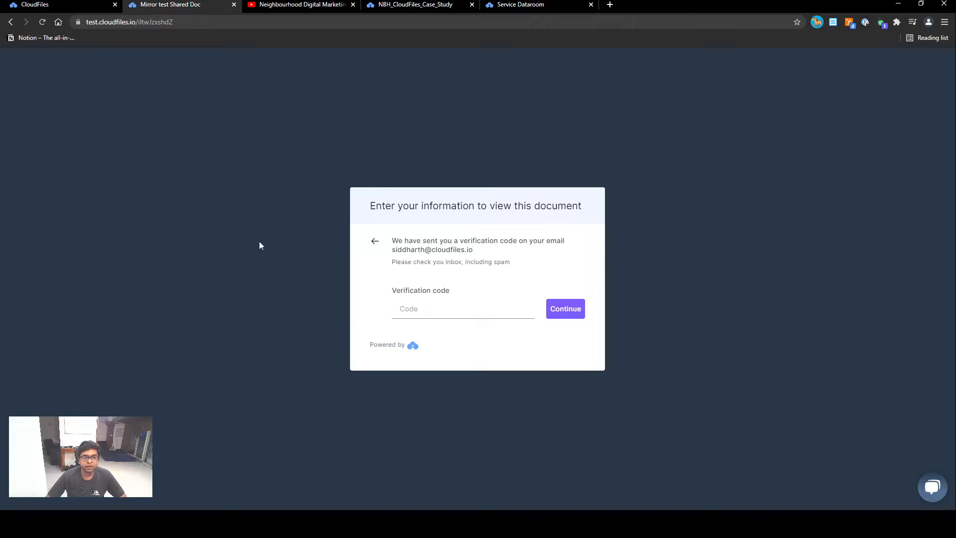
click(40, 6)
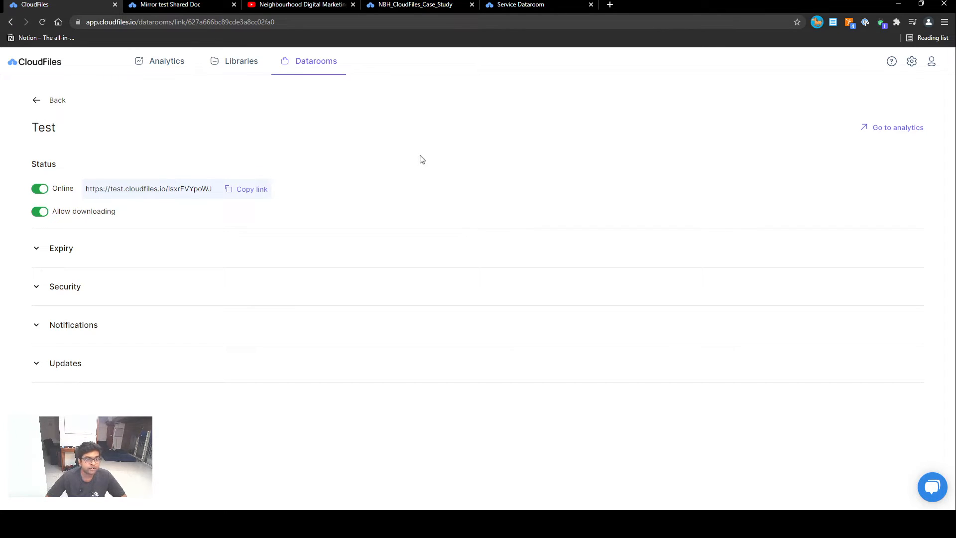
key(alt+Tab)
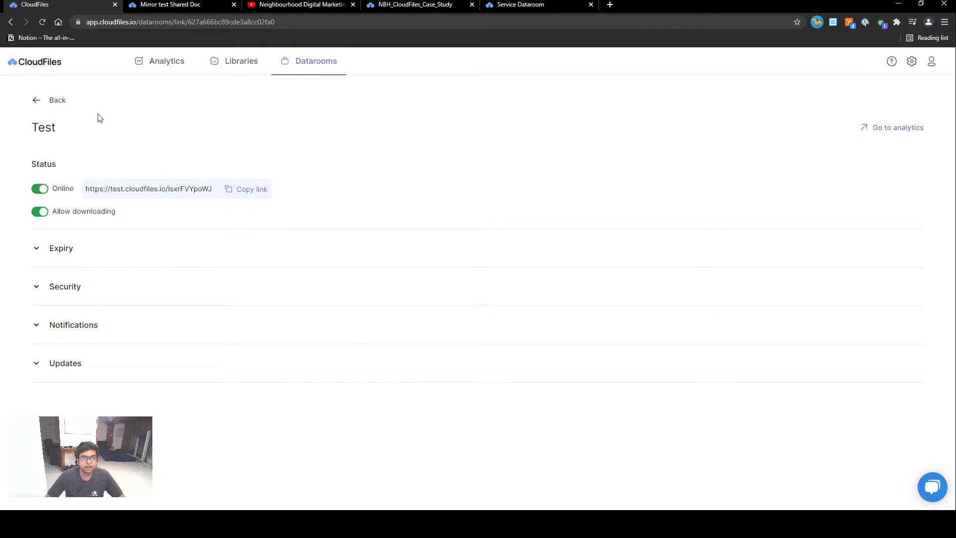
- Add a file request titled Passport with the description Upload 5MB JPEG Images to the Service Dataroom
click(37, 101)
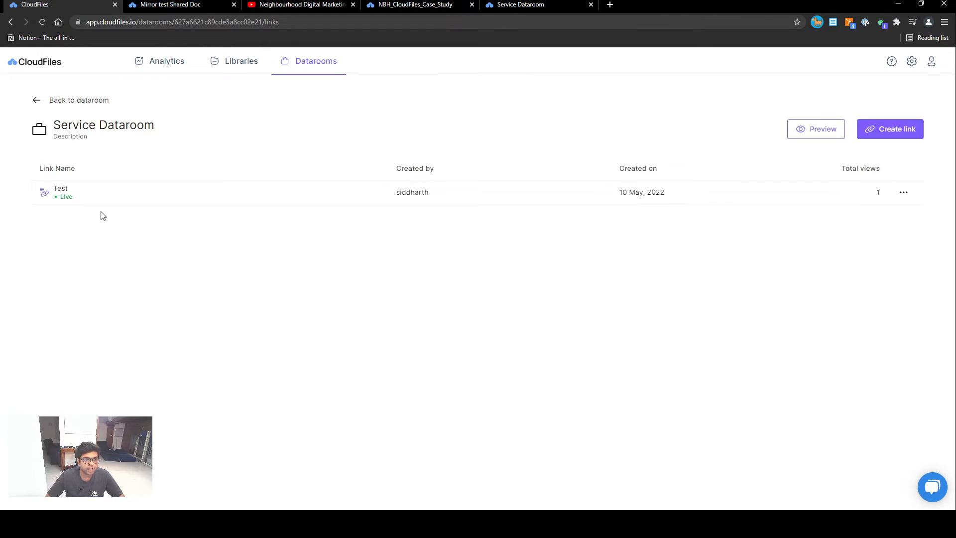
click(37, 100)
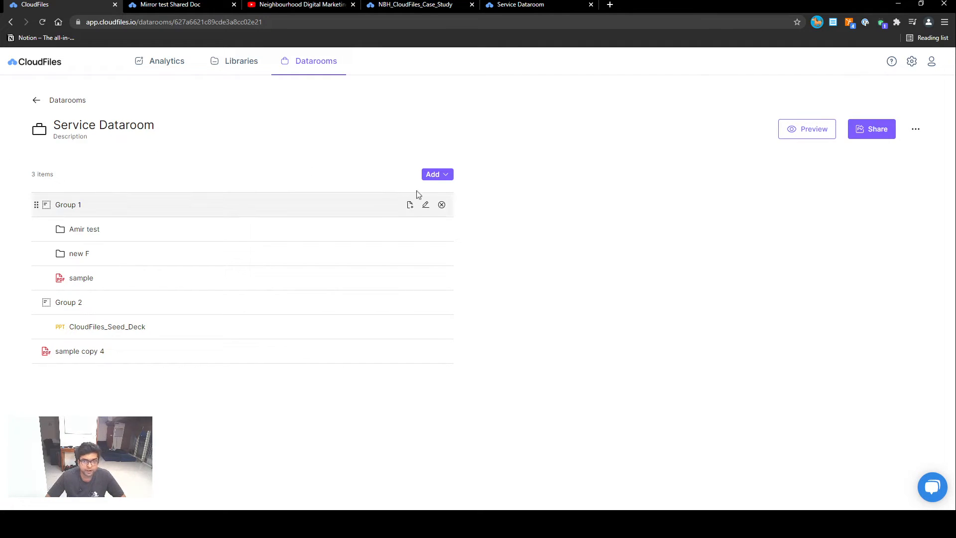
click(434, 174)
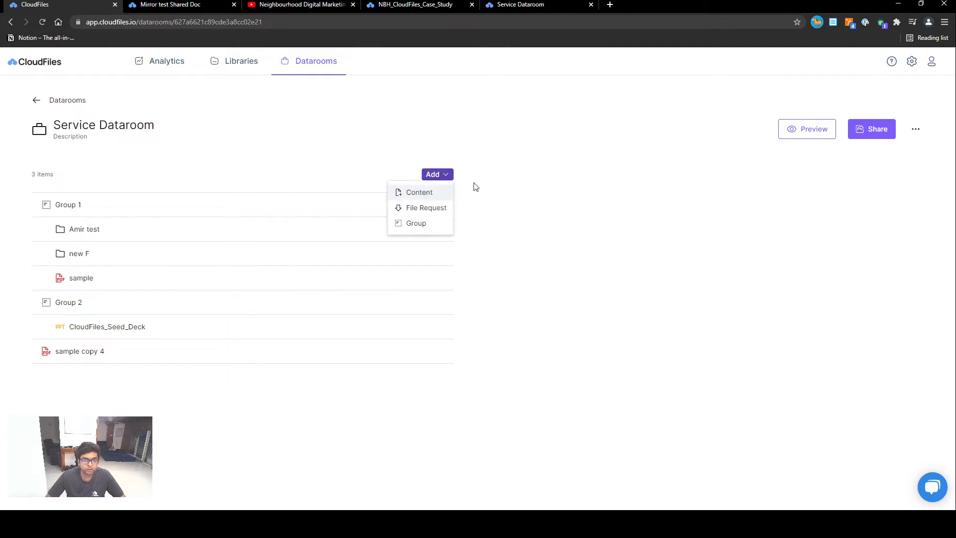
click(426, 208)
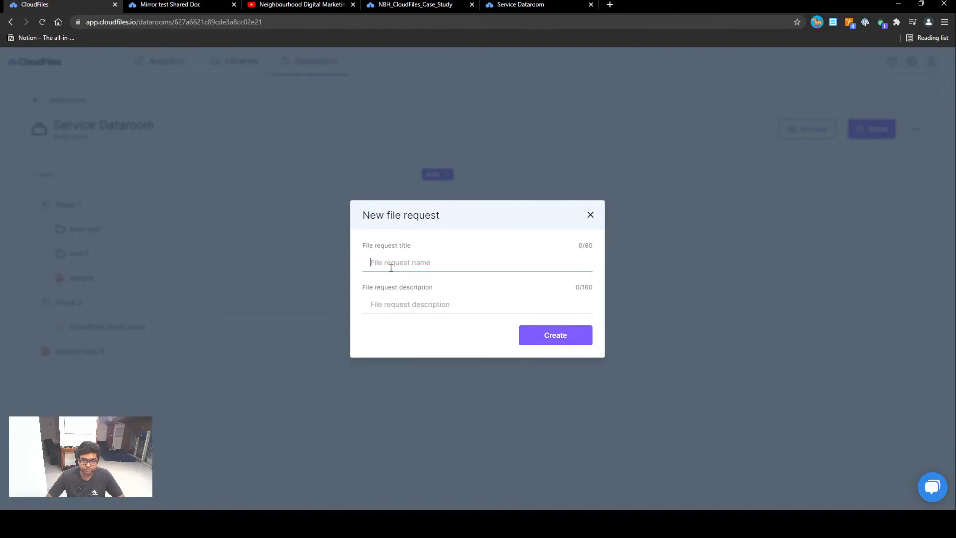
text(Passport)
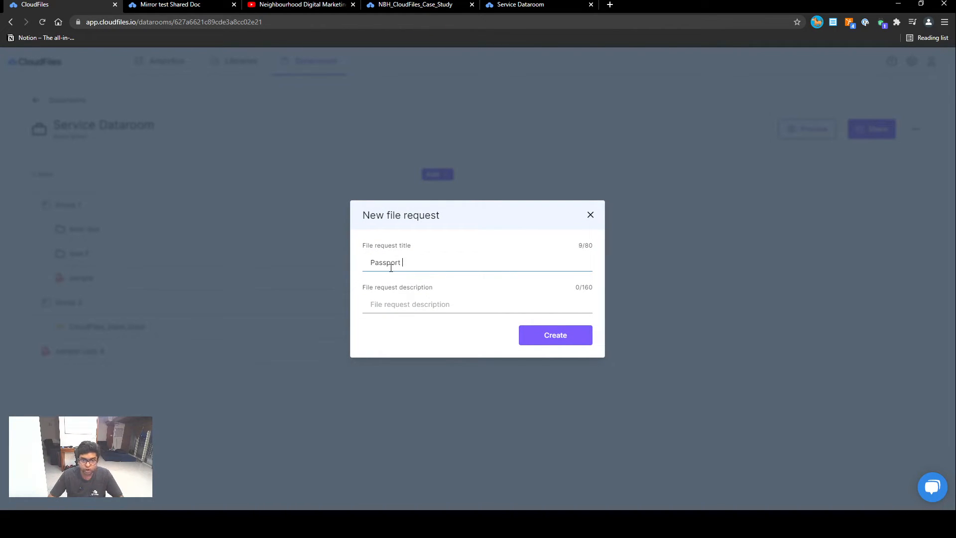
key(BackSpace)
click(437, 296)
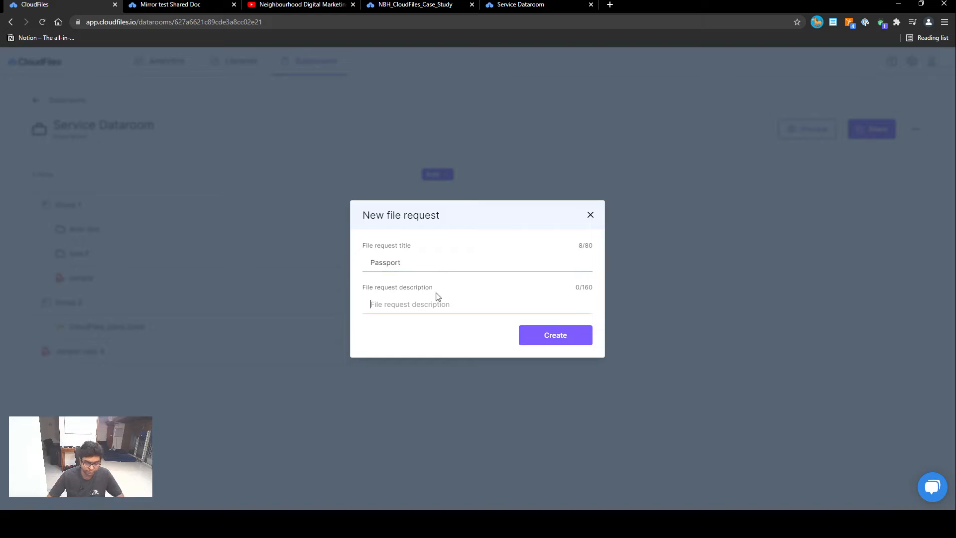
text(Upload M)
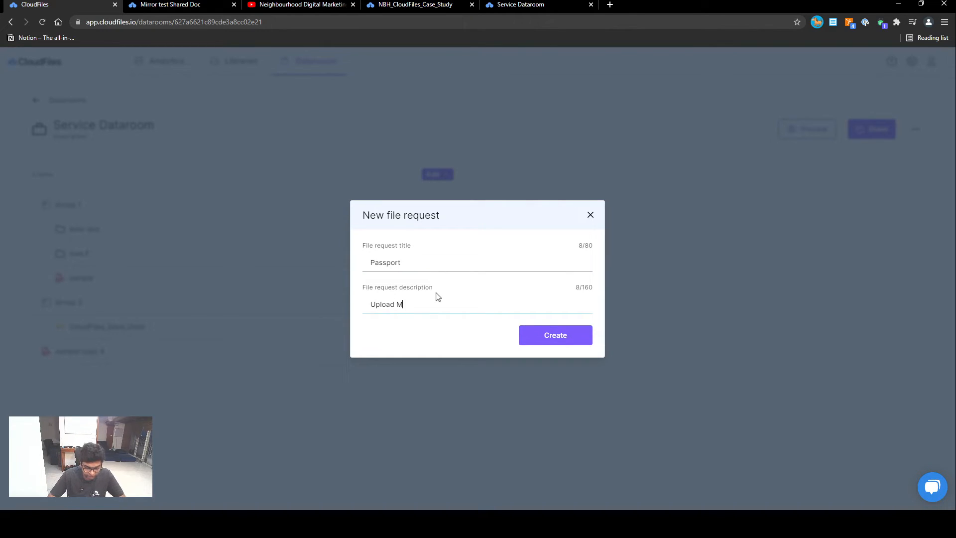
key(BackSpace)
text(5MB JP)
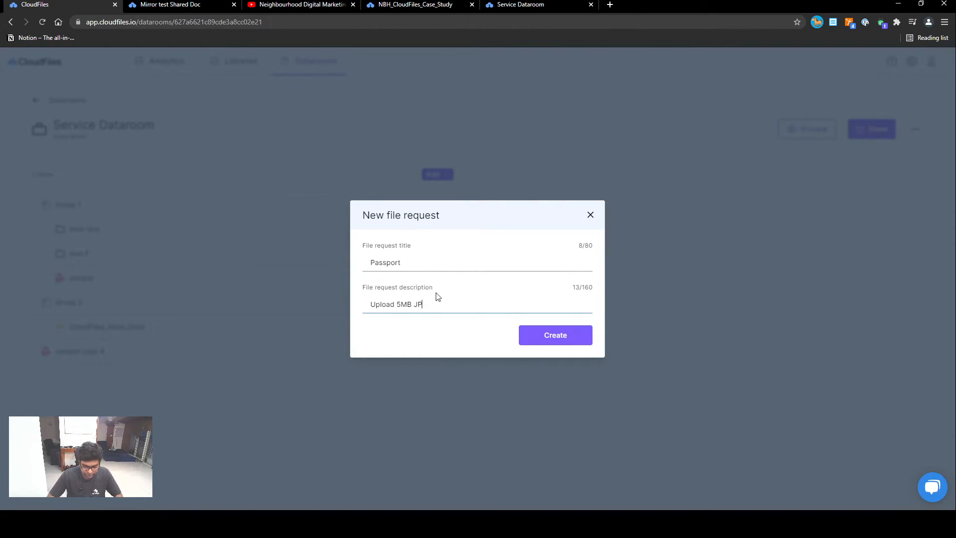
text(EG Images)
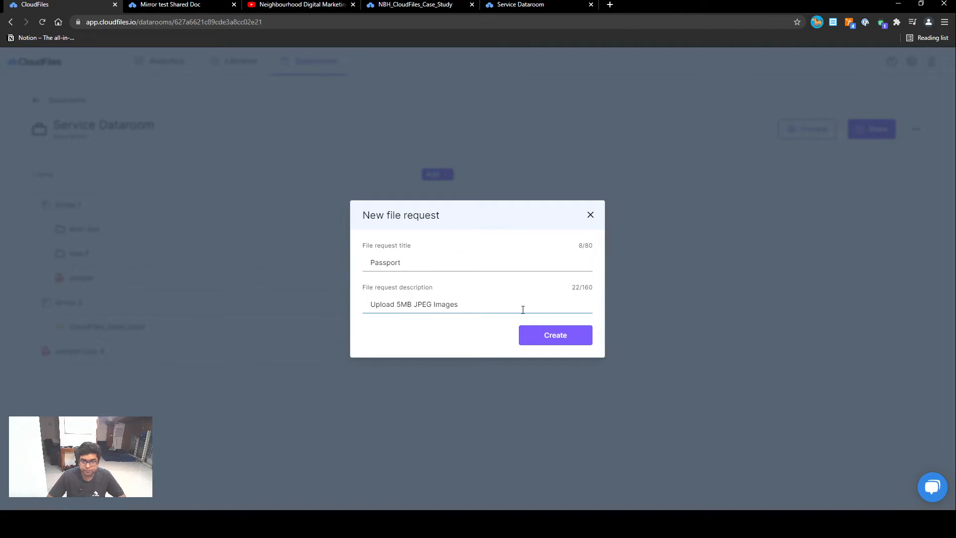
click(538, 334)
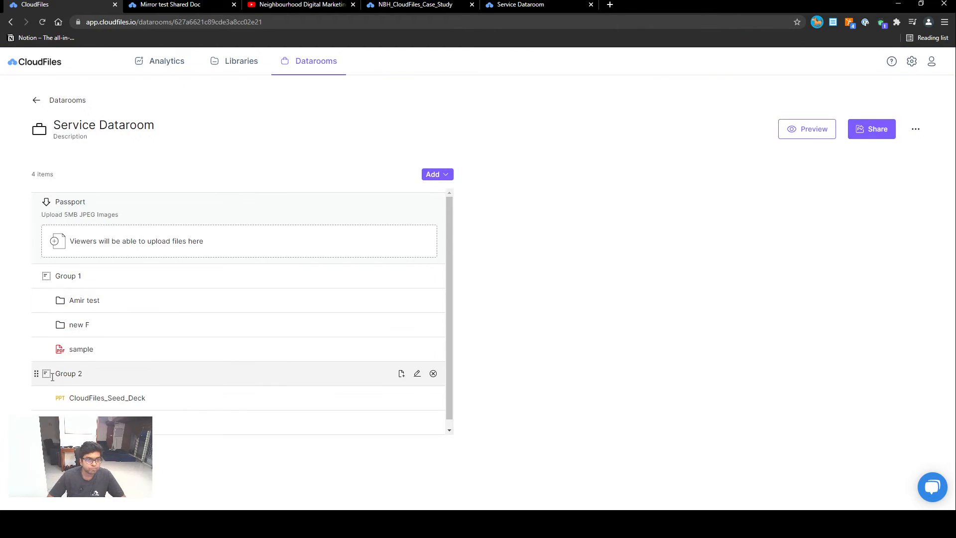
- Move the Passport file request to the end of the dataroom list and reload the shared dataroom tab
drag(36, 202, 71, 426)
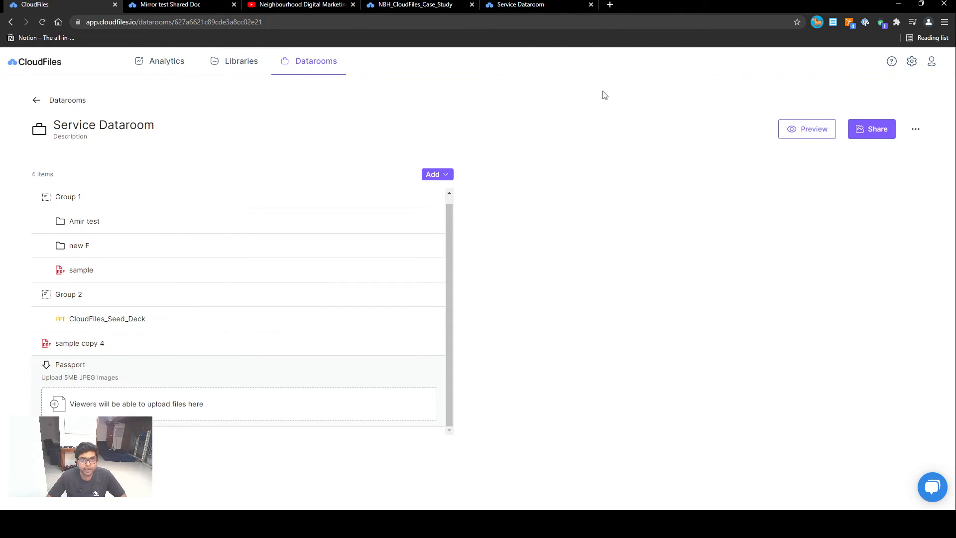
click(531, 4)
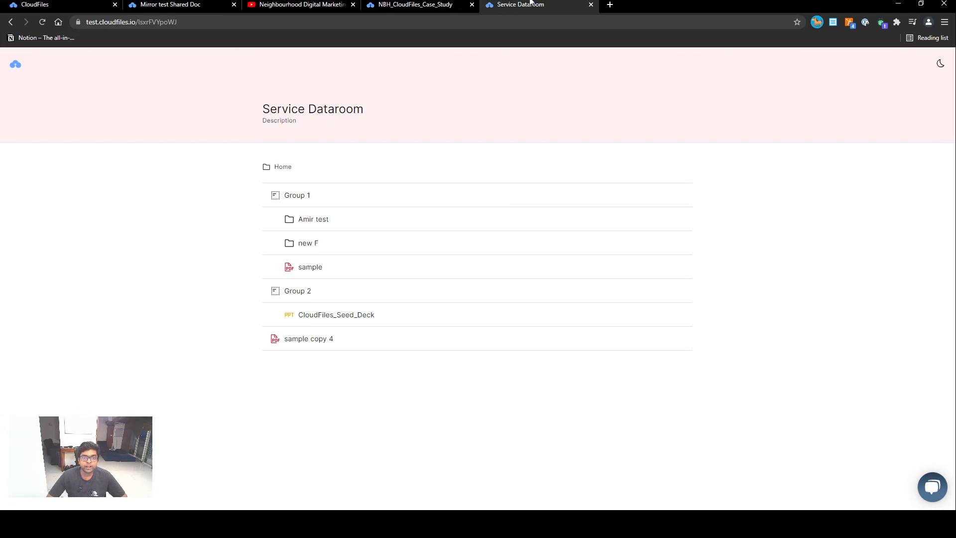
click(43, 22)
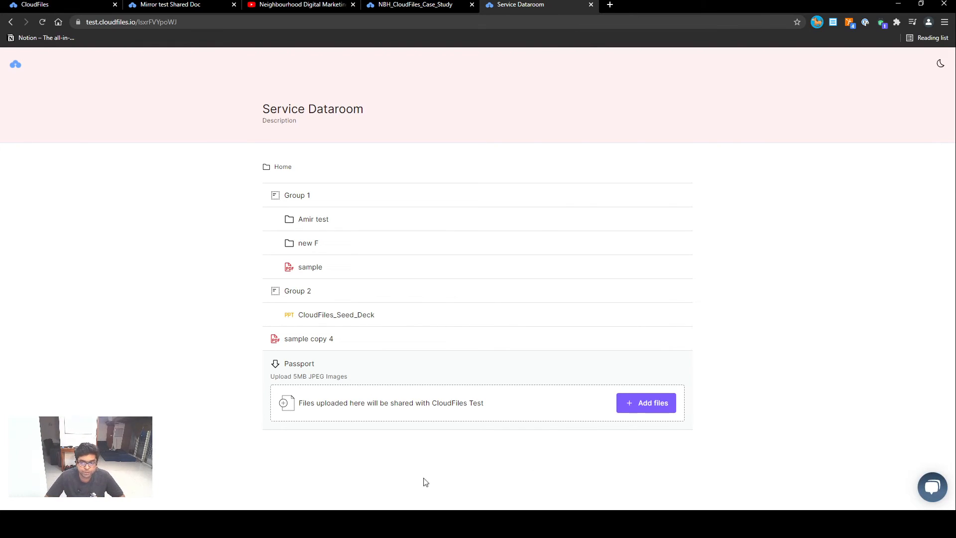
- Upload a file to the Passport request from the shared dataroom view
click(650, 402)
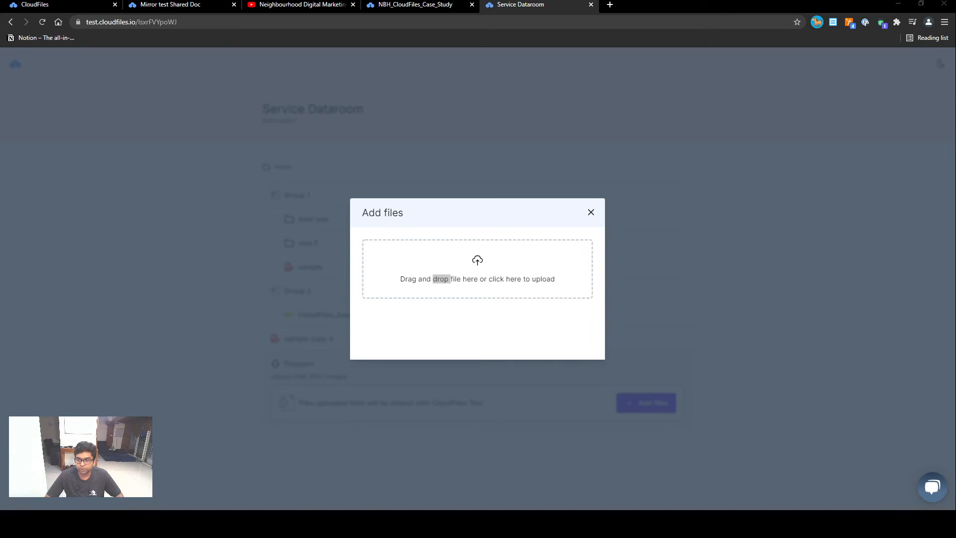
click(403, 342)
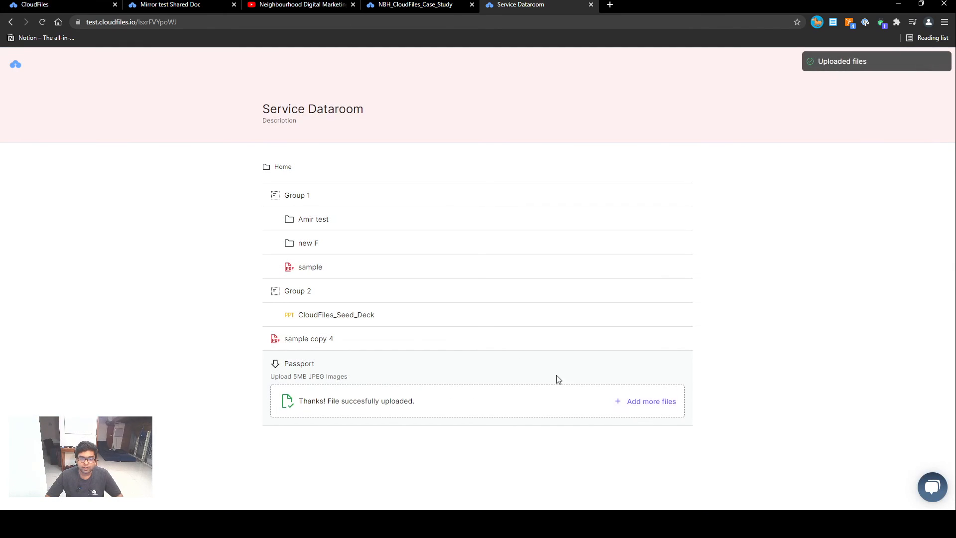
- Open the files received for the Passport request in the dataroom editor
click(35, 5)
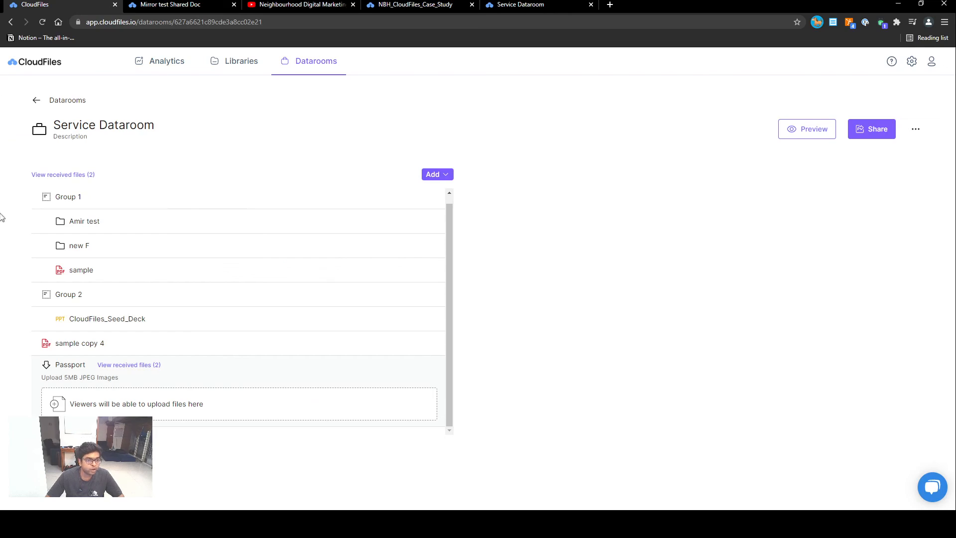
click(146, 366)
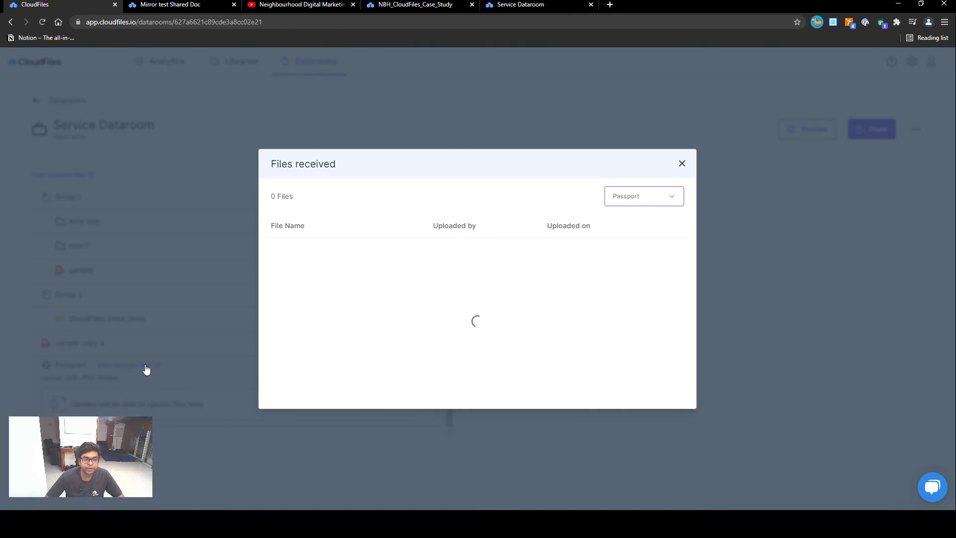